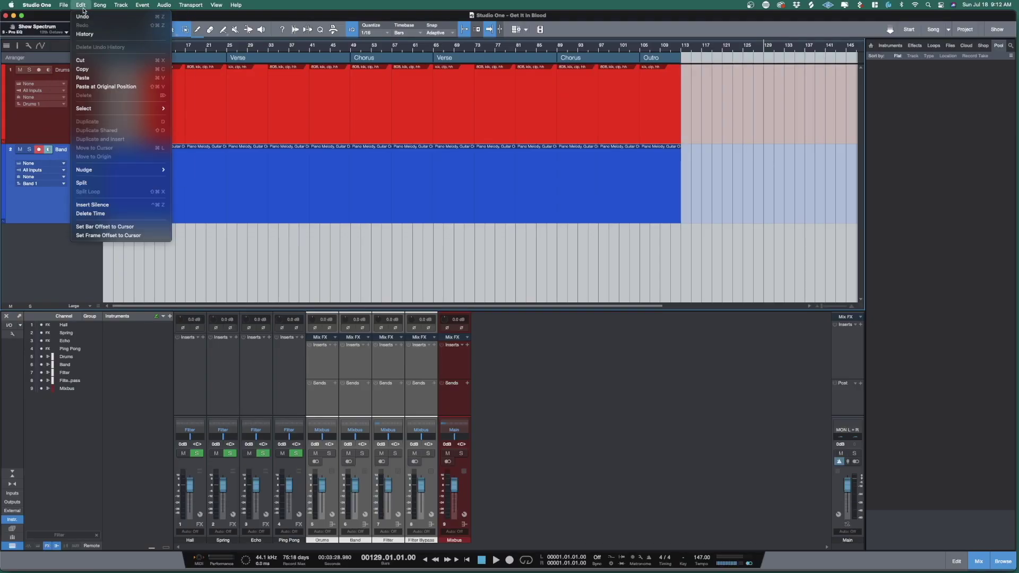
Create a new song from the For Beats template with the tempo at 147 BPM.
left_click(69, 18)
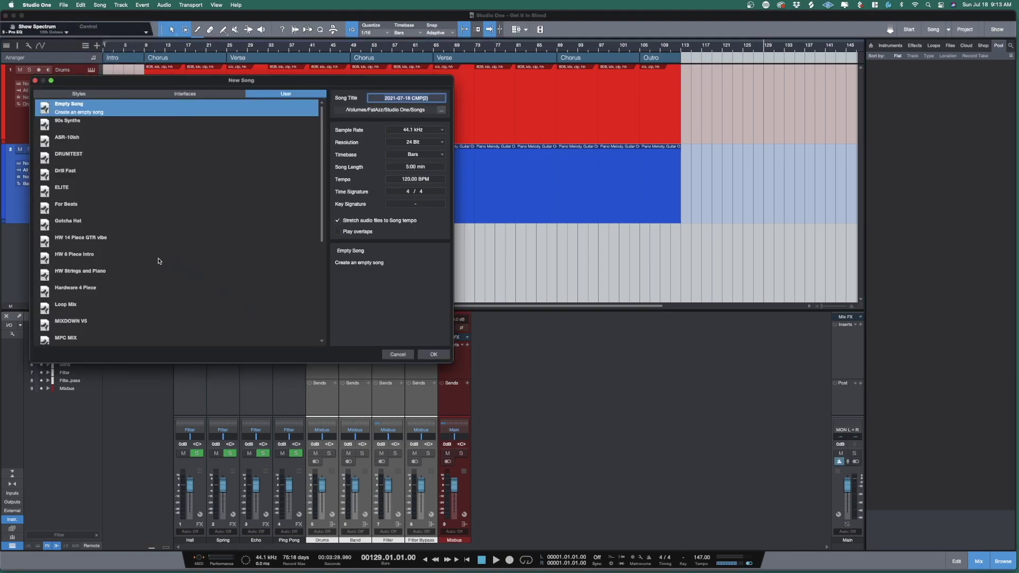
left_click(70, 208)
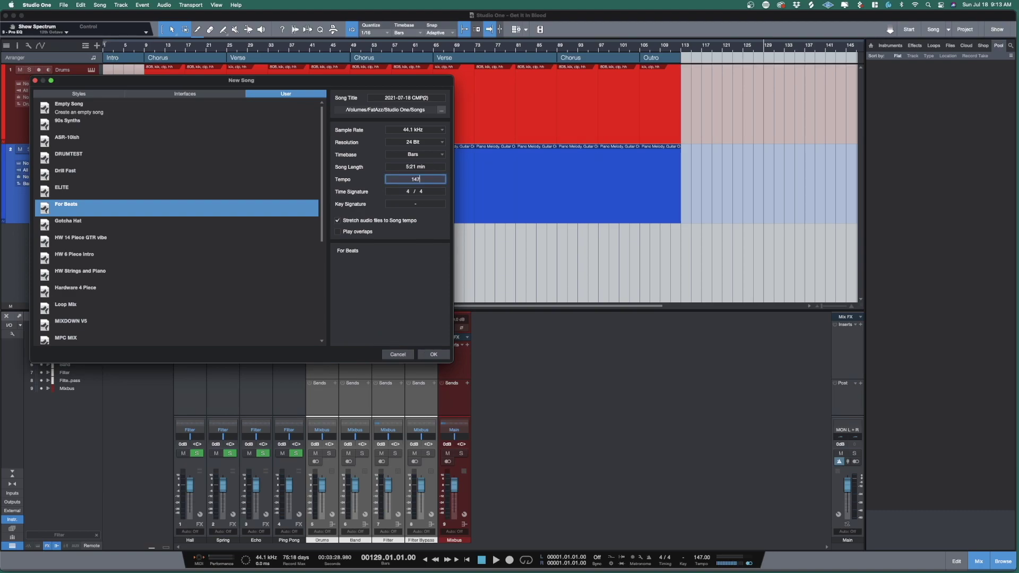
key("Return")
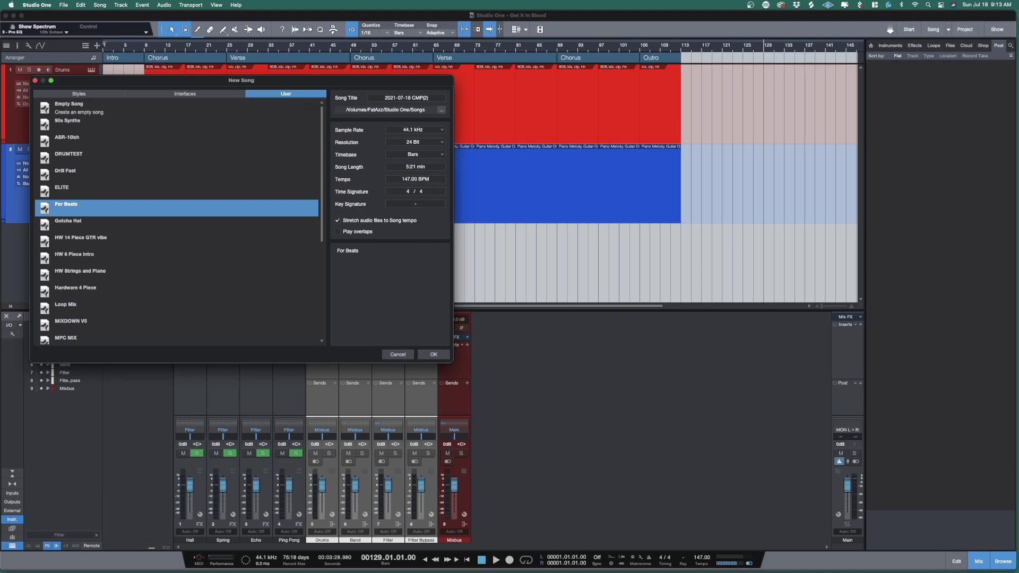
left_click(442, 355)
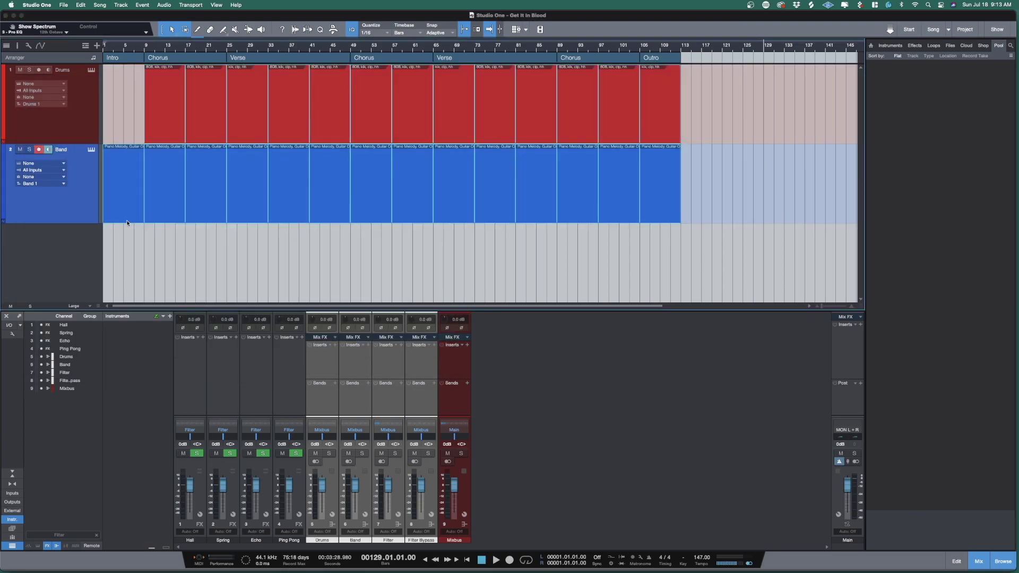
right_click(170, 207)
Copy the Piano Melody, Guitar One Shot event, place the track in the drum folder, and zoom into the opening bars.
left_click(205, 262)
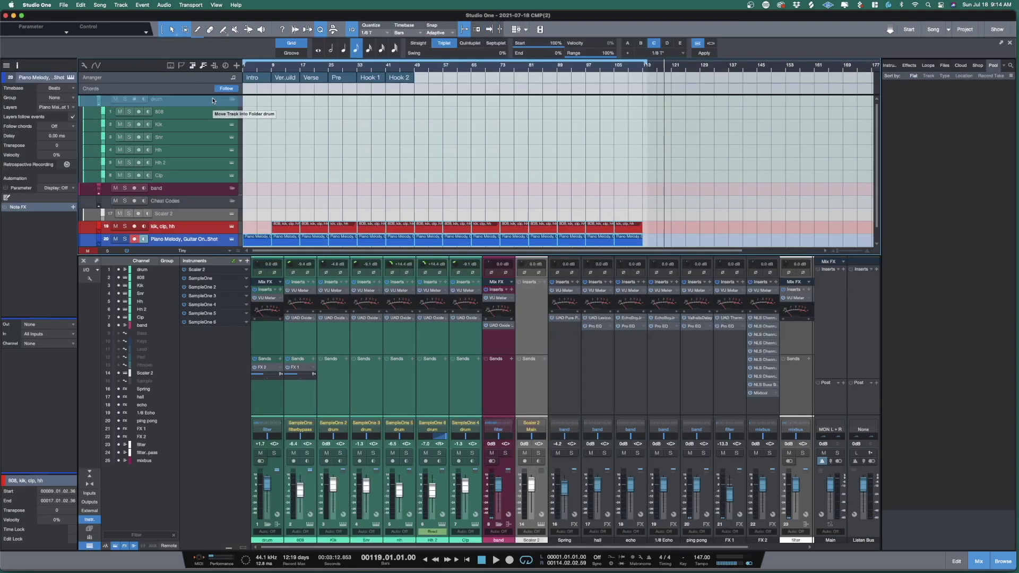
left_click_drag(212, 100, 210, 98)
left_click(236, 77)
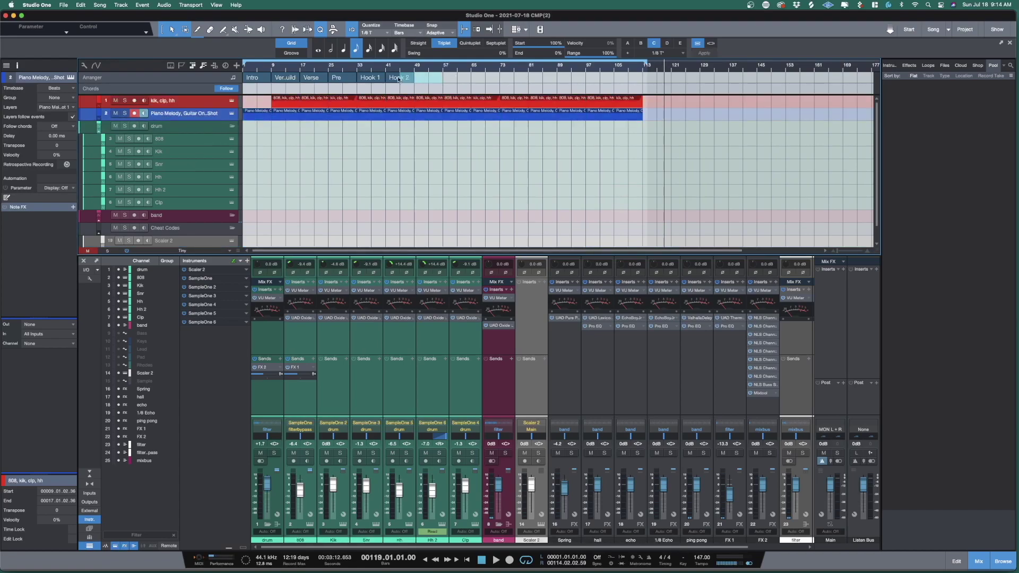
key("z")
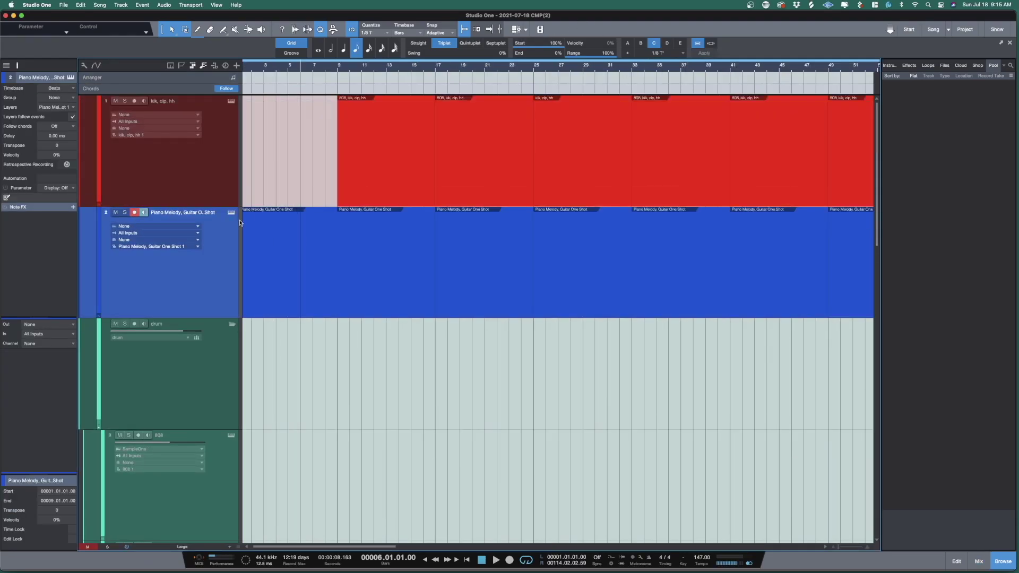
key("e")
key("e")
key("e")
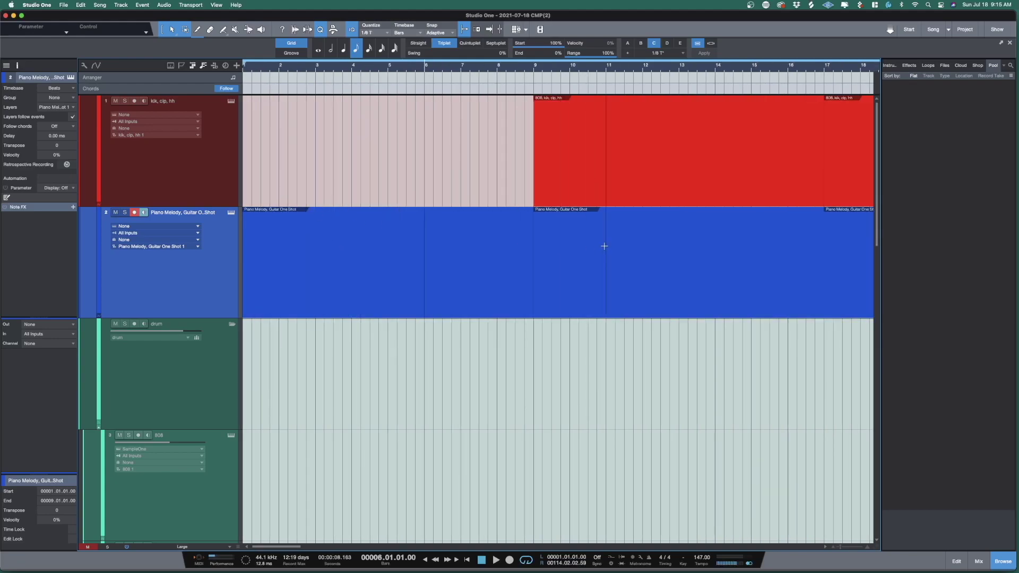
scroll(556, 143, "right", 10)
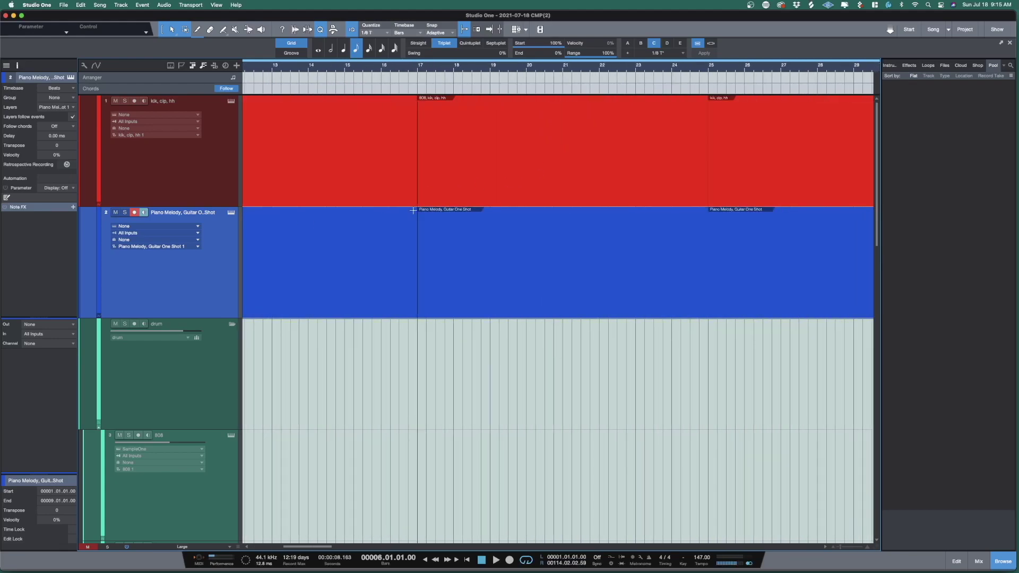
scroll(654, 216, "right", 20)
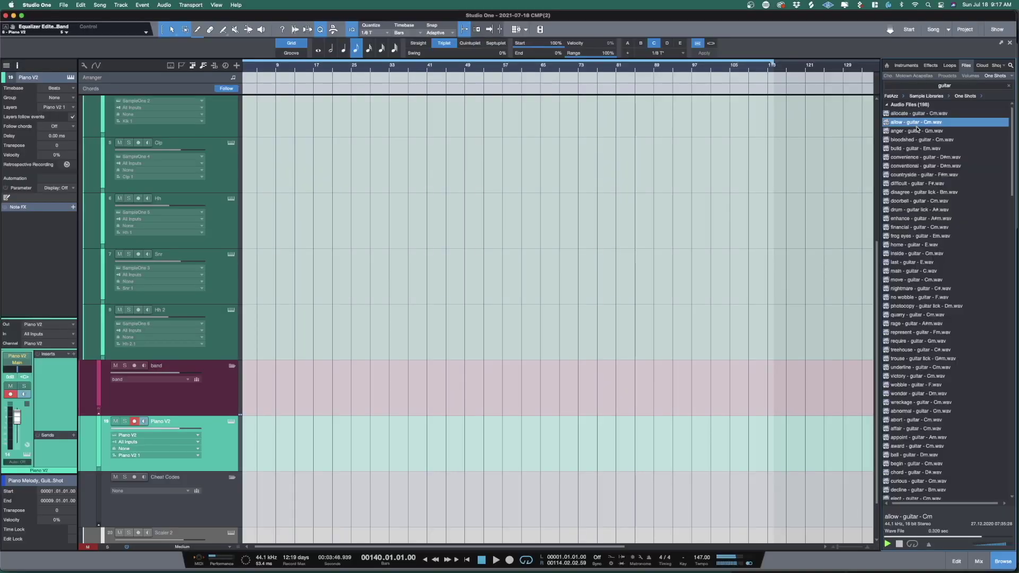
Preview the browser guitar samples and pick disagree - guitar lick - Bm.
key("Down")
key("Down")
key("Down")
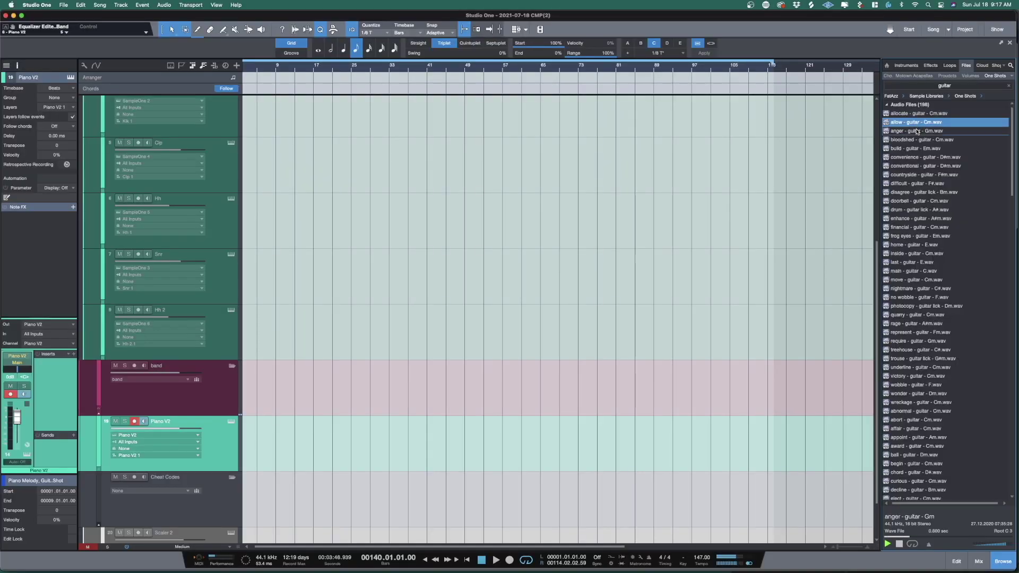
key("Down")
key("Down")
key("Down")
key("Down")
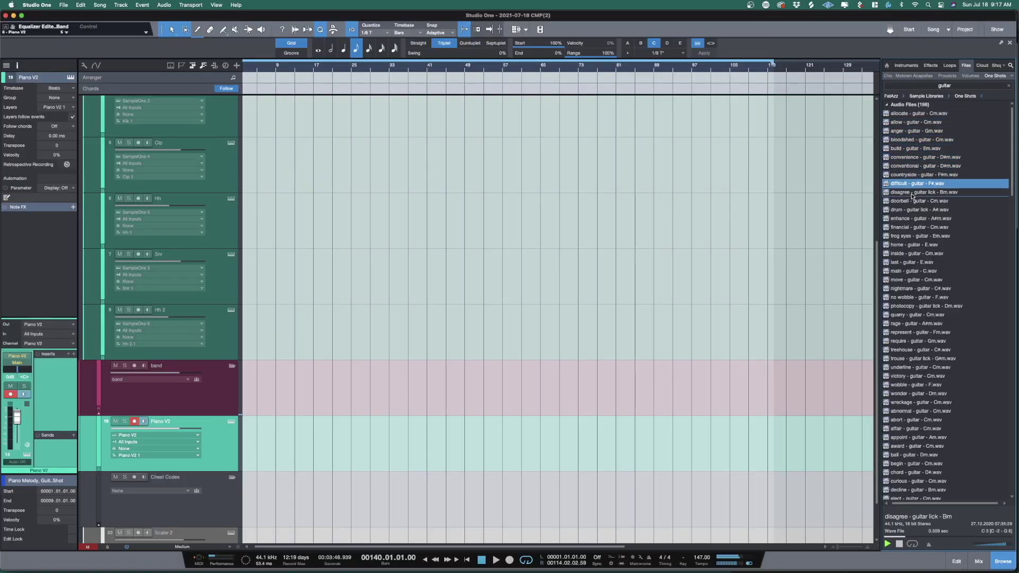
key("Down")
key("Down")
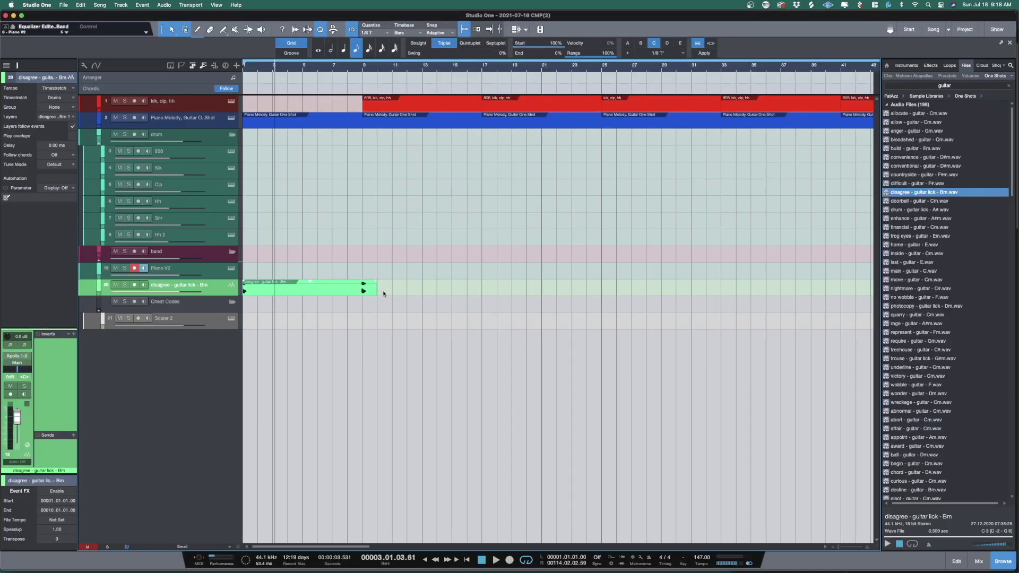
Trim the guitar lick clip to eight bars and duplicate it along the song.
left_click_drag(375, 289, 356, 293)
key("d")
key("d")
key("w")
key("w")
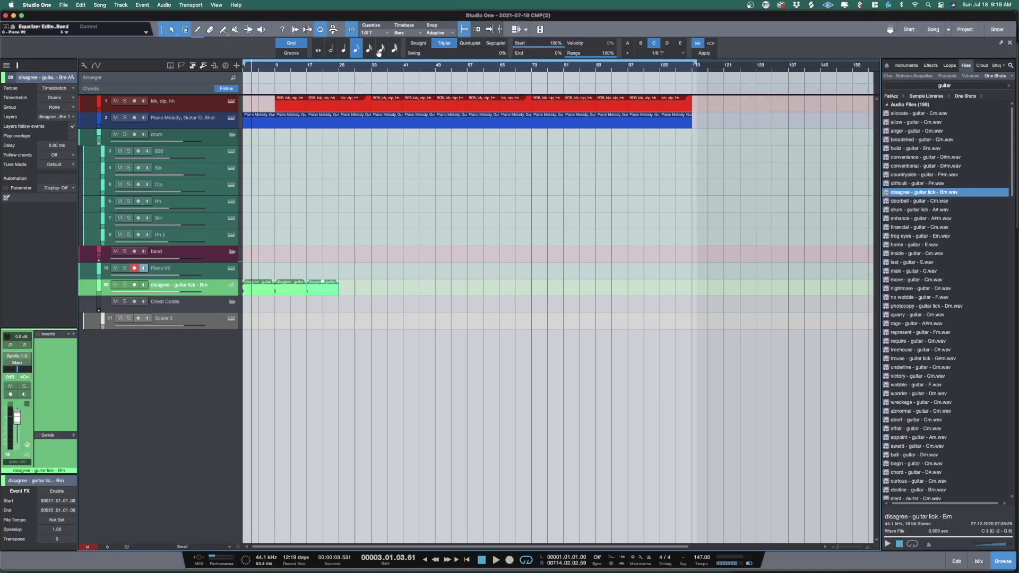
key("d")
key("d")
key("d")
Insert ValhallaDelay on the guitar lick track with its mix at 46.9%.
left_click(74, 334)
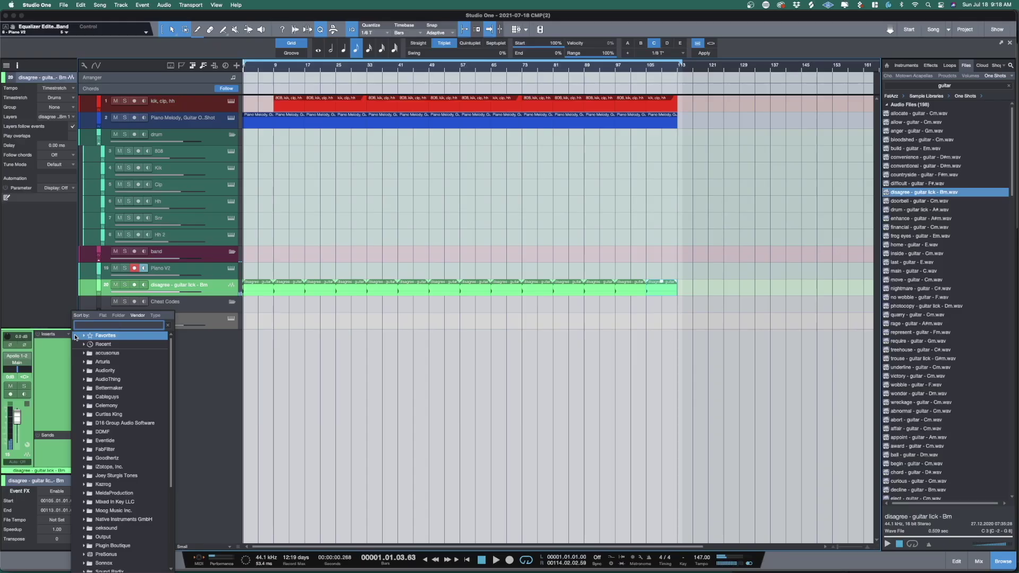
type("va")
key("Down")
key("Down")
key("Return")
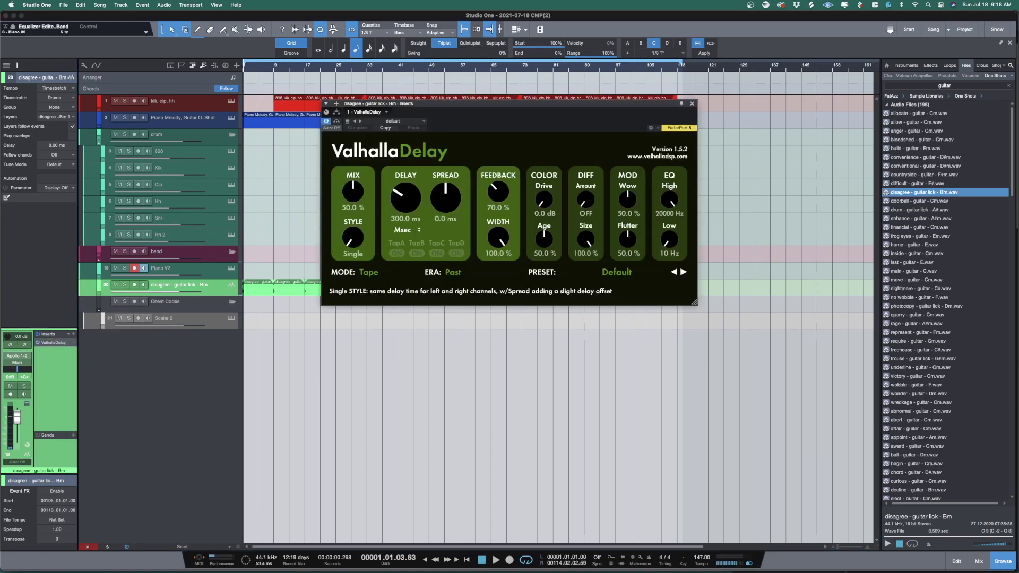
left_click_drag(354, 191, 355, 197)
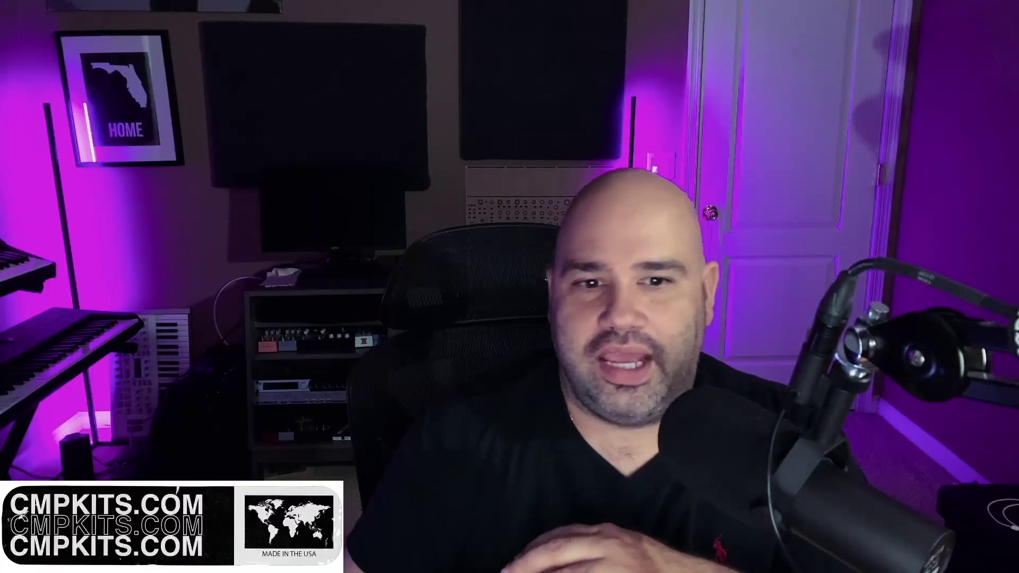
Add UAD Pure Plate reverb after the delay with a 20.3 ms predelay.
left_click(73, 334)
type("plate")
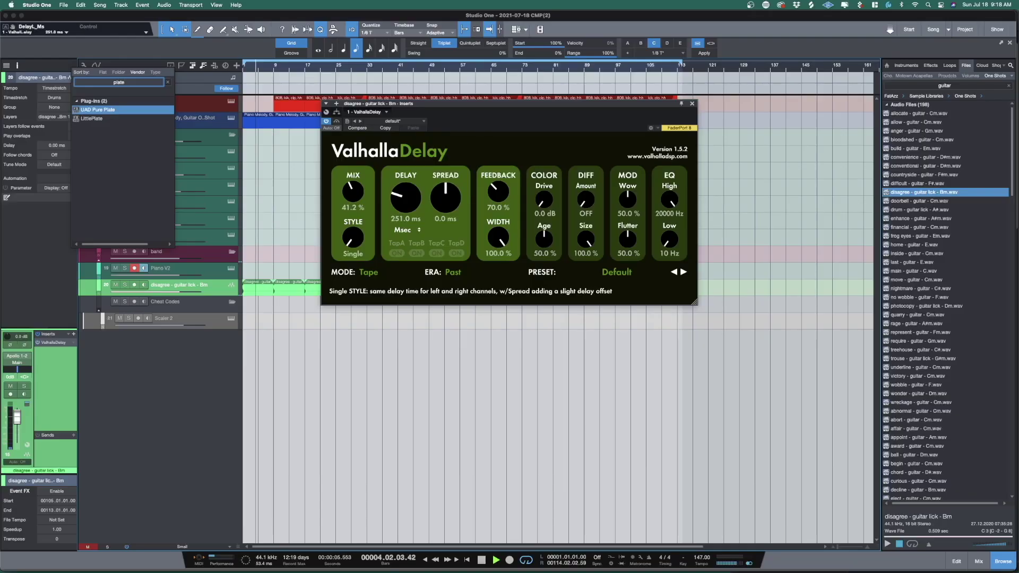
key("Return")
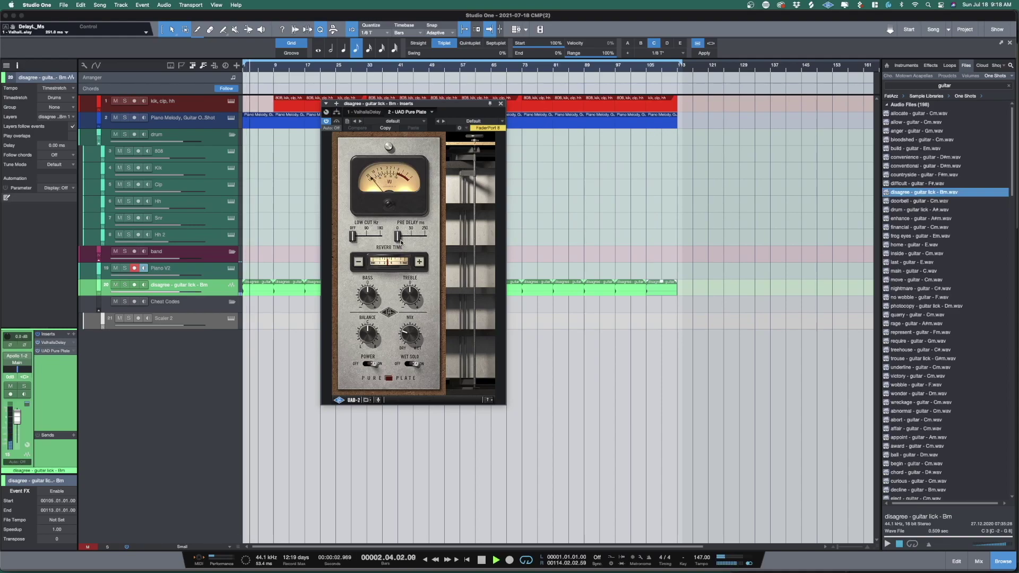
left_click_drag(399, 238, 404, 238)
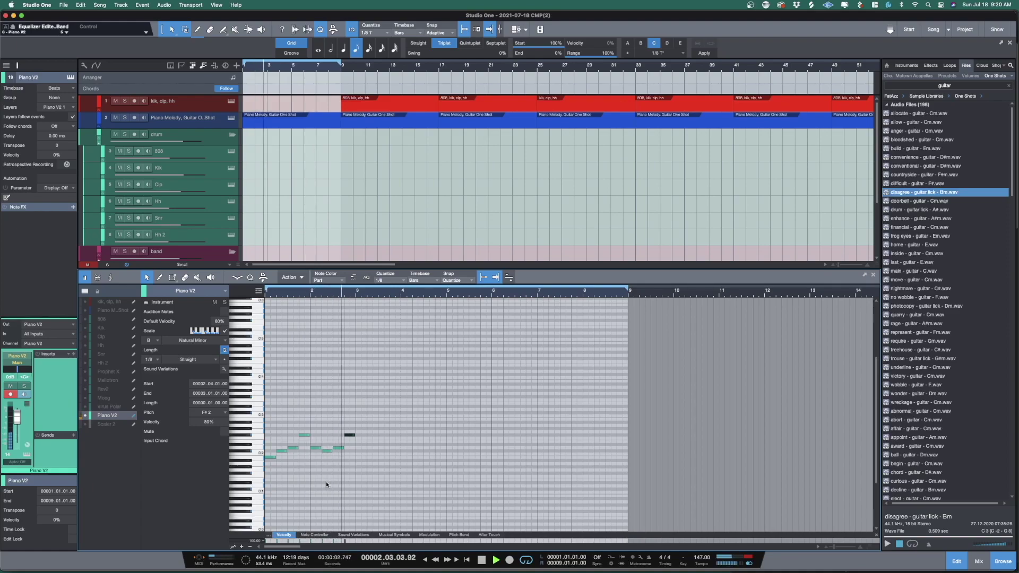
Select all the Piano V2 notes and repeat the two-bar phrase through bar 9.
key("Home")
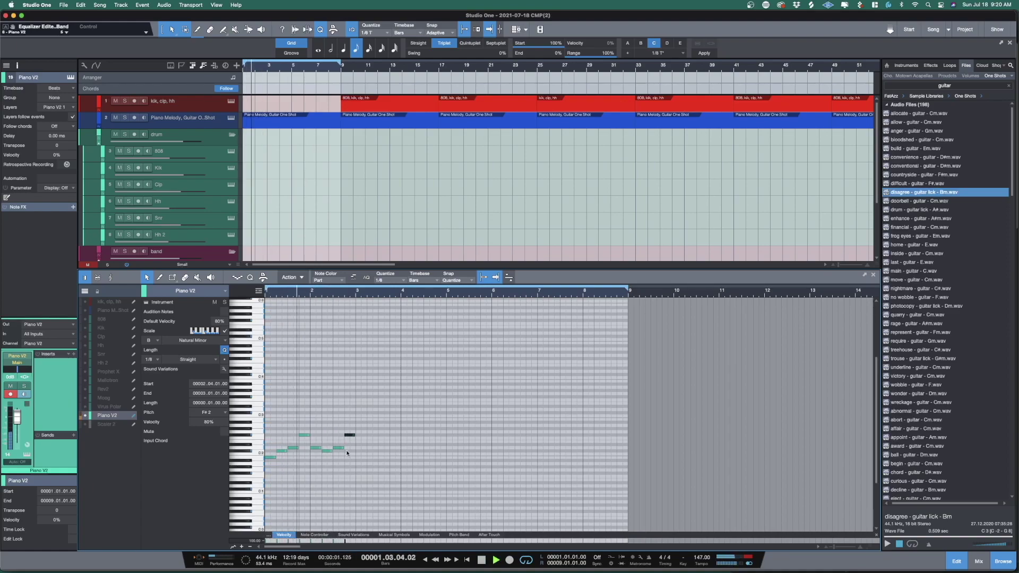
key("super+a")
key("d")
key("d")
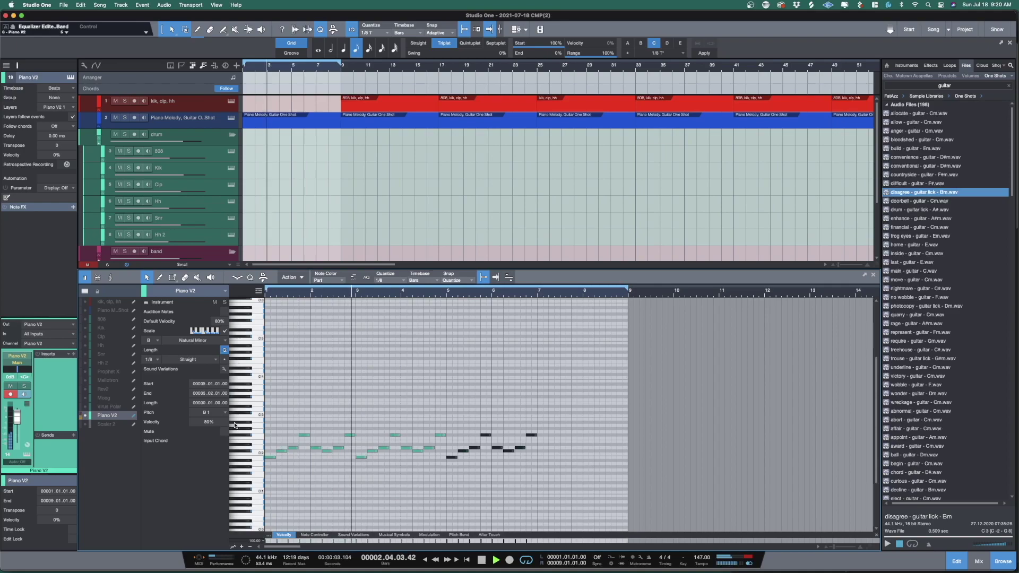
key("d")
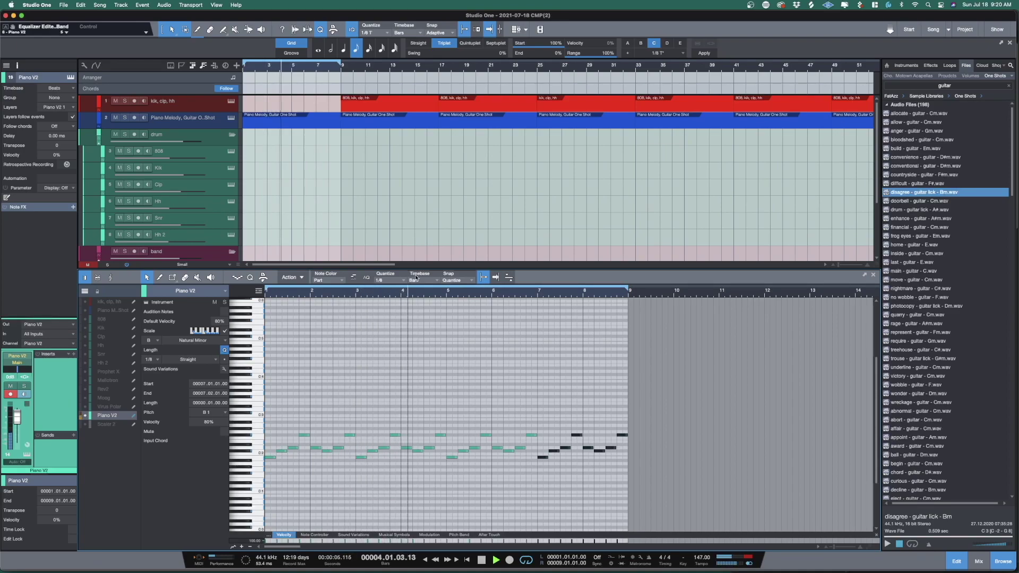
Select the two high piano notes near bars 2–3.
scroll(371, 449, "up", 5)
scroll(401, 439, "down", 2)
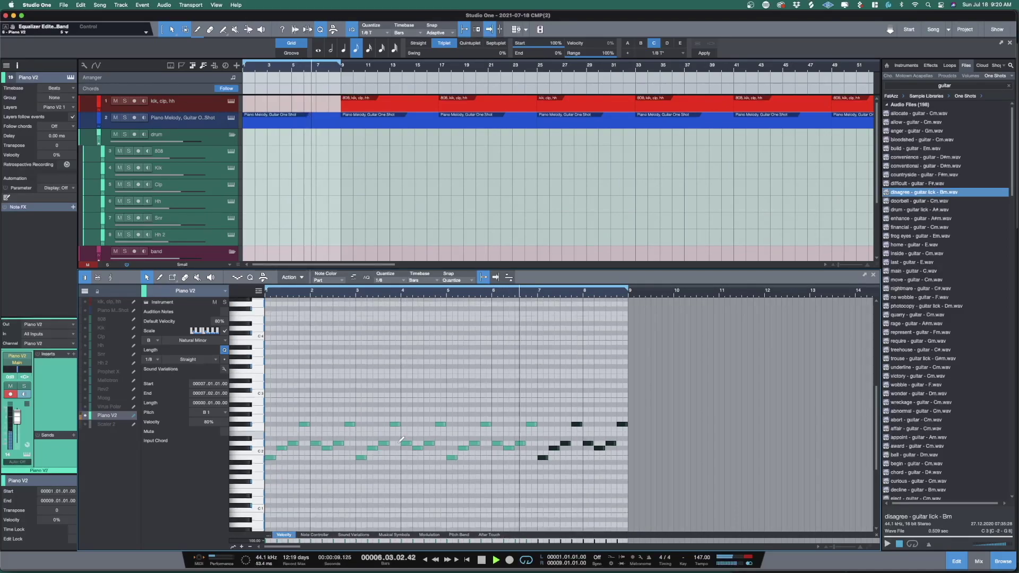
scroll(409, 422, "down", 3)
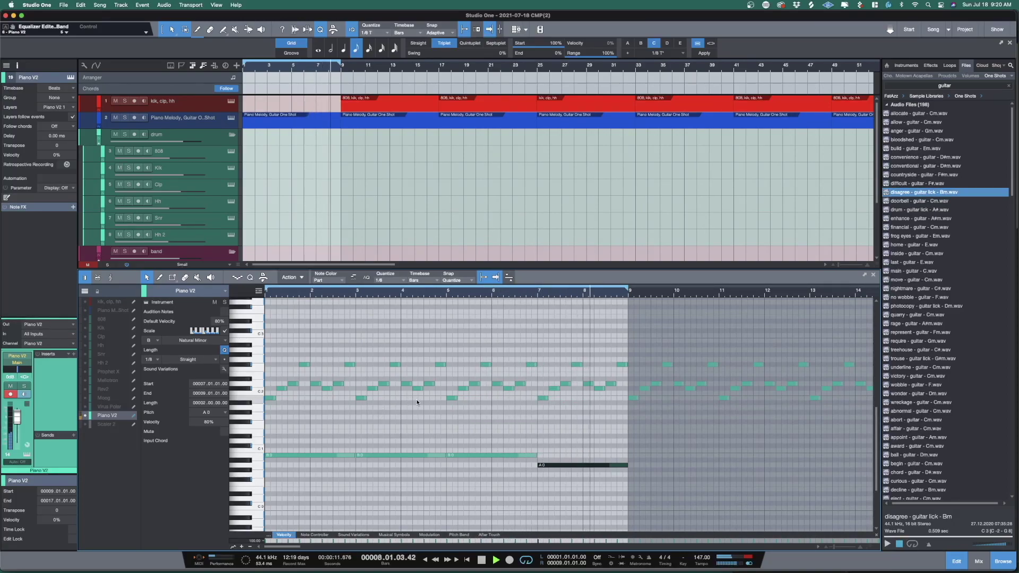
scroll(417, 400, "down", 2)
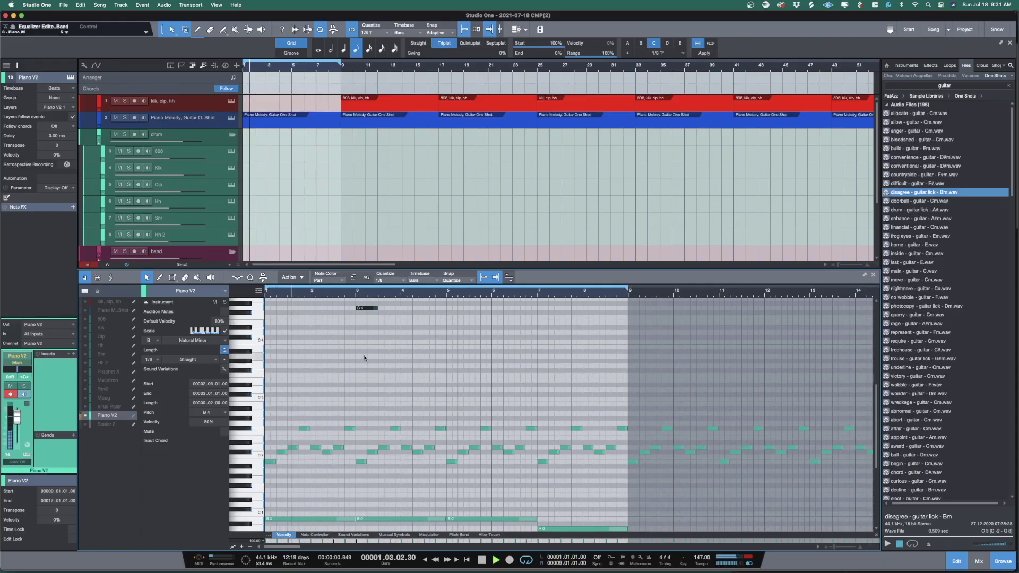
scroll(364, 358, "down", 3)
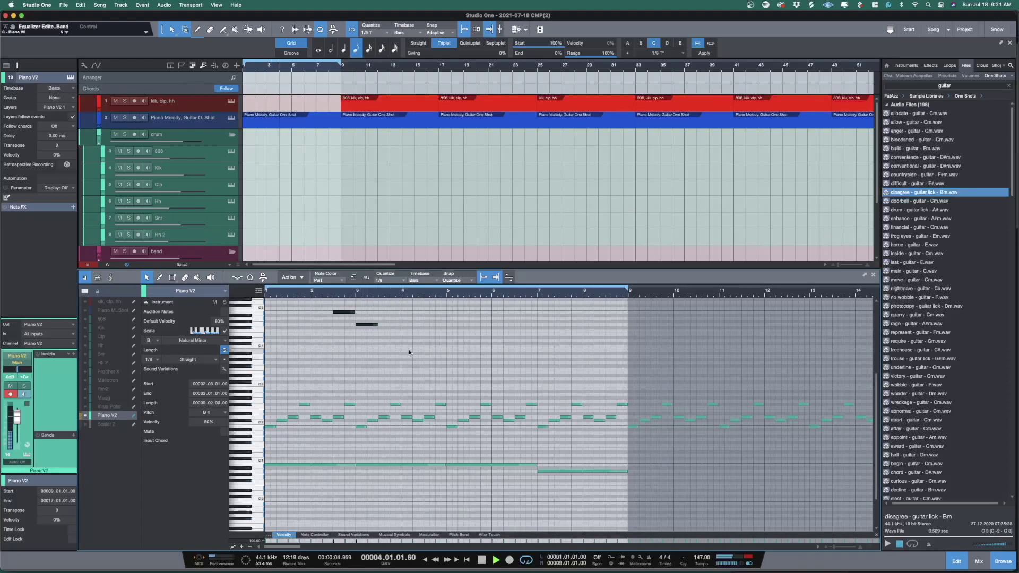
left_click_drag(406, 350, 325, 305)
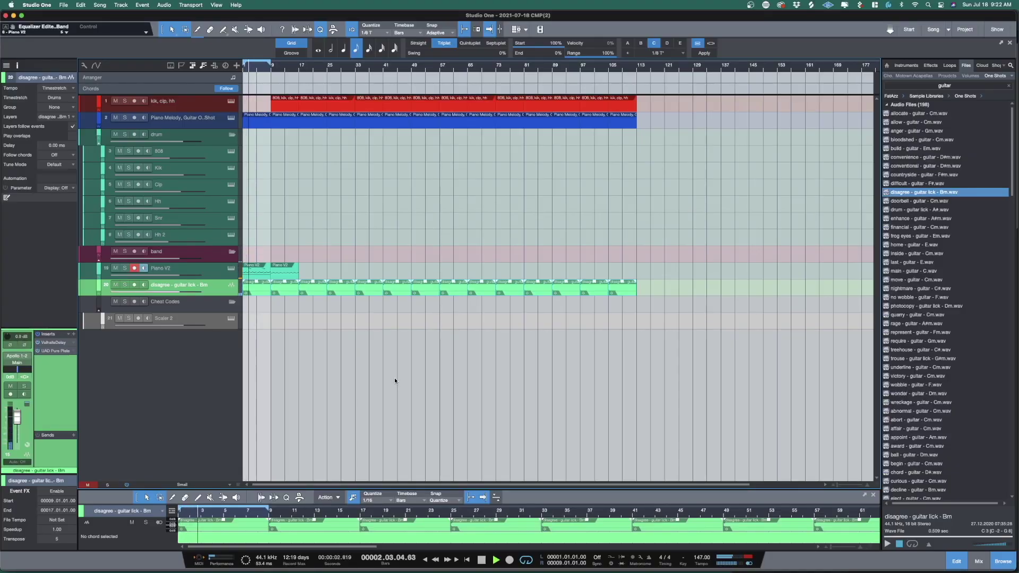
Delete the extra second Piano V2 event.
left_click(287, 272)
key("Delete")
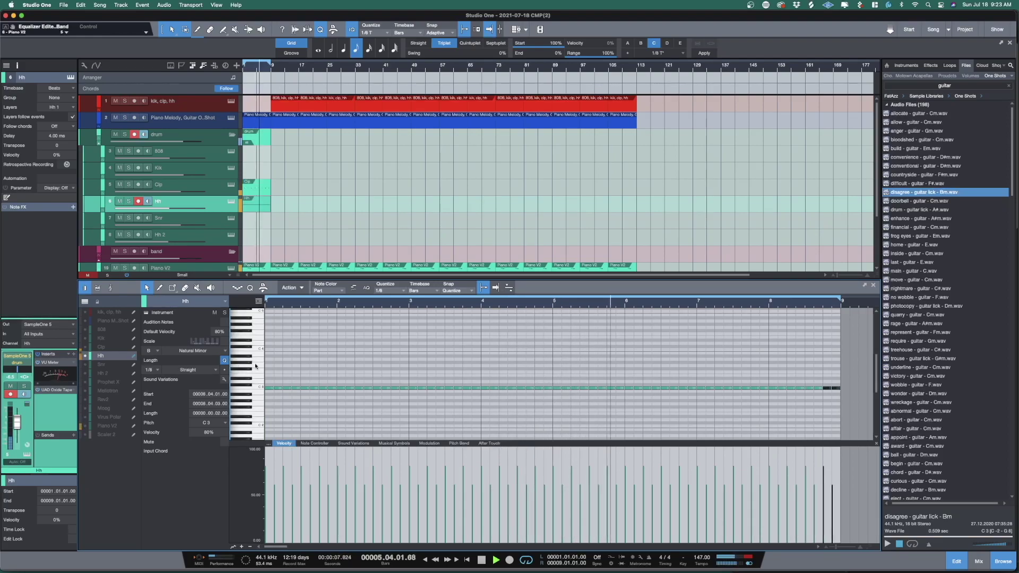
Add C3 kick notes at 3.3.3, 3.4, 4.1 and 4.3 in the Kik part, then play it.
left_click(251, 166)
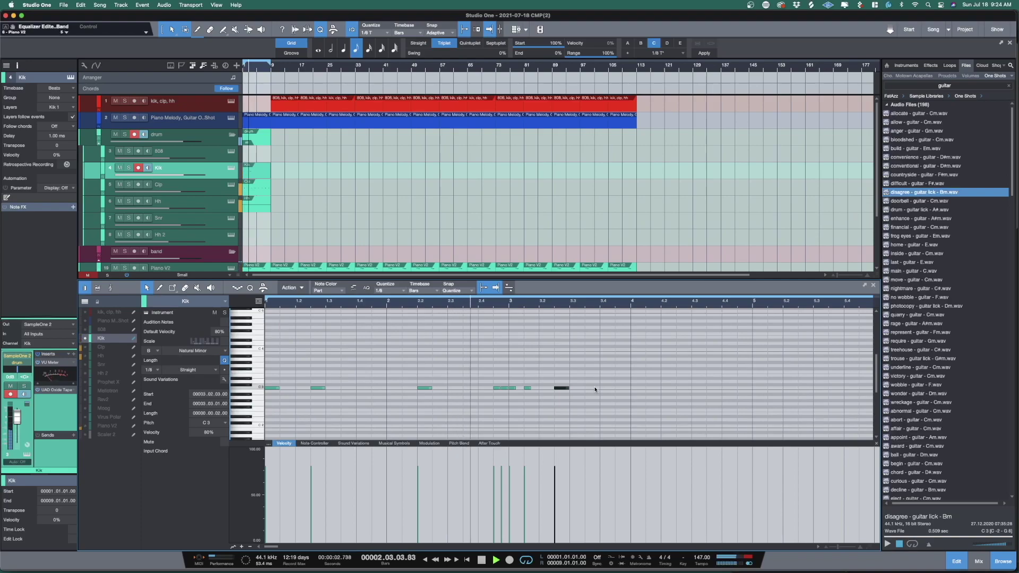
double_click(592, 388)
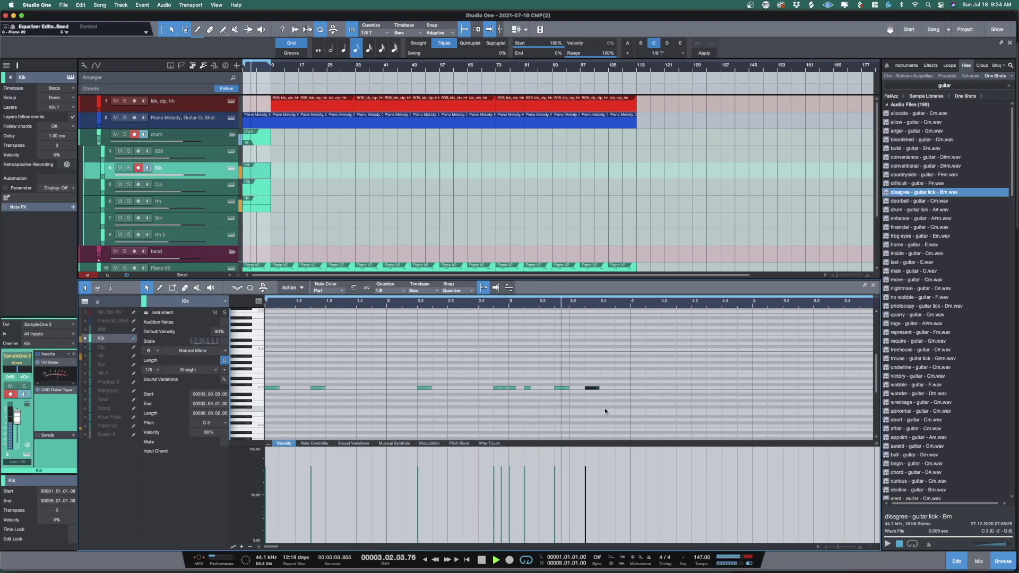
double_click(605, 388)
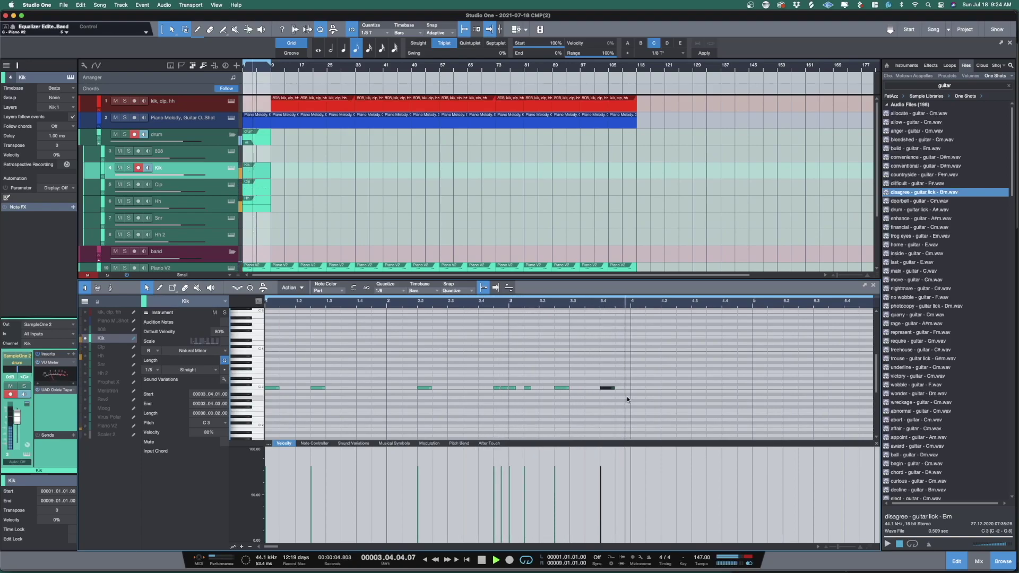
double_click(655, 389)
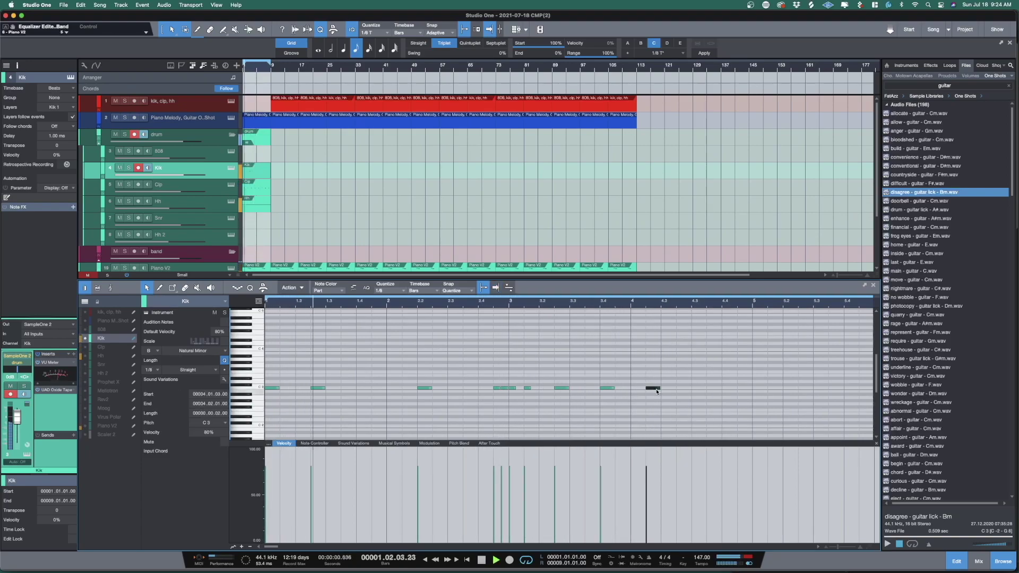
double_click(711, 388)
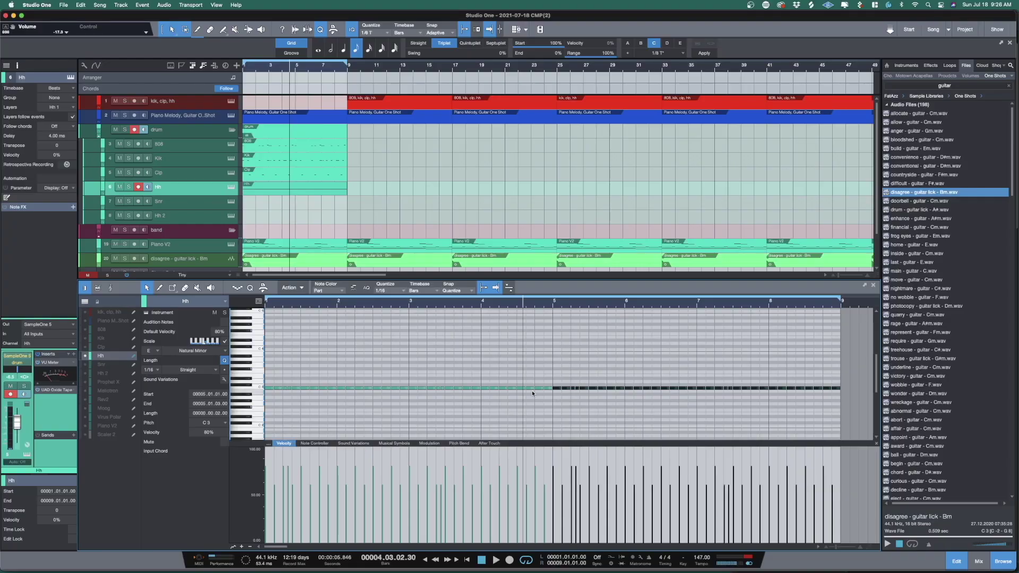
key("space")
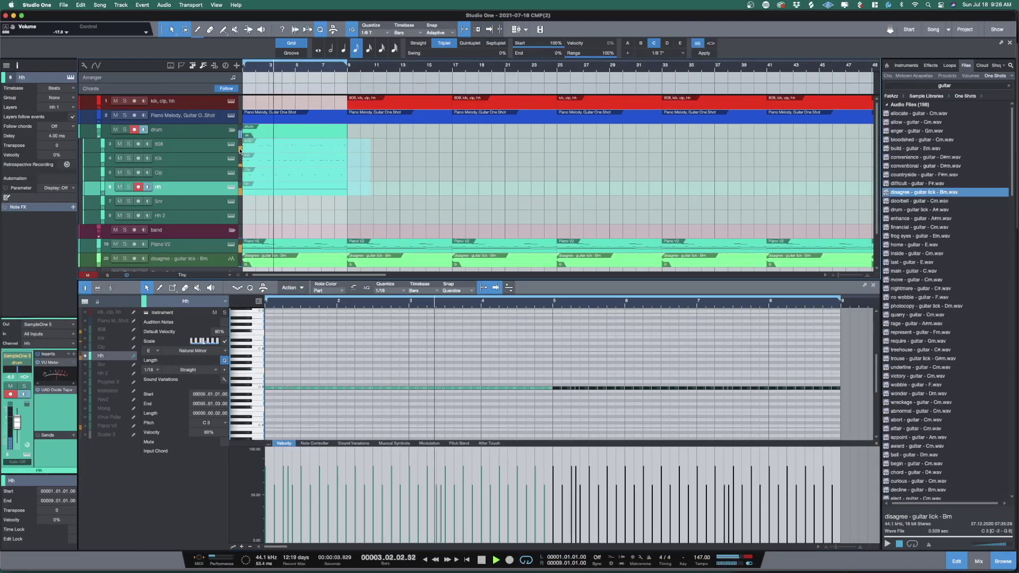
Duplicate the selected drum parts repeatedly so they run through bar 113.
left_click(276, 169)
key("d")
key("d")
key("d")
key("w")
key("d")
key("d")
key("d")
key("d")
key("d")
key("d")
key("d")
key("d")
key("d")
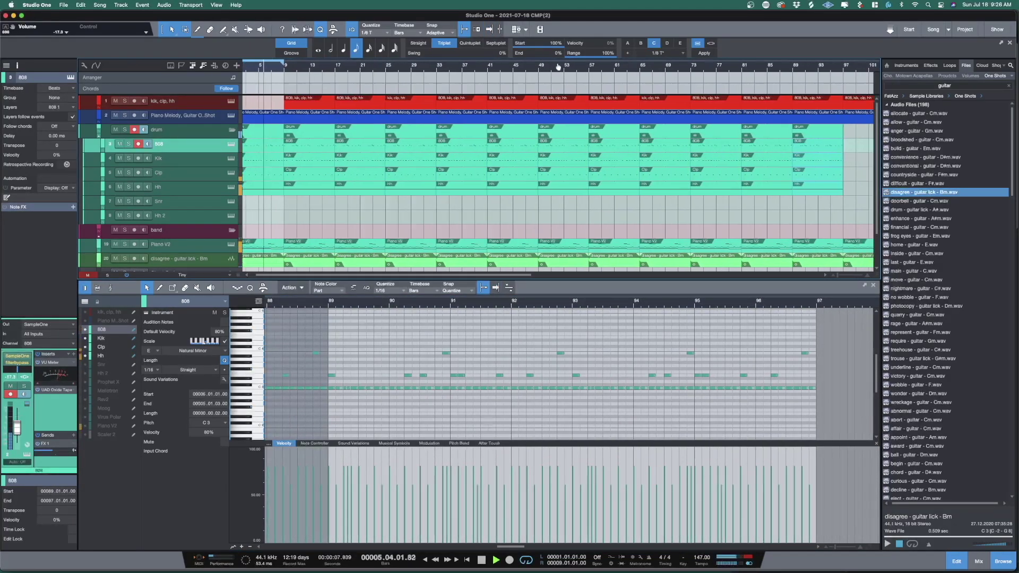
key("w")
key("d")
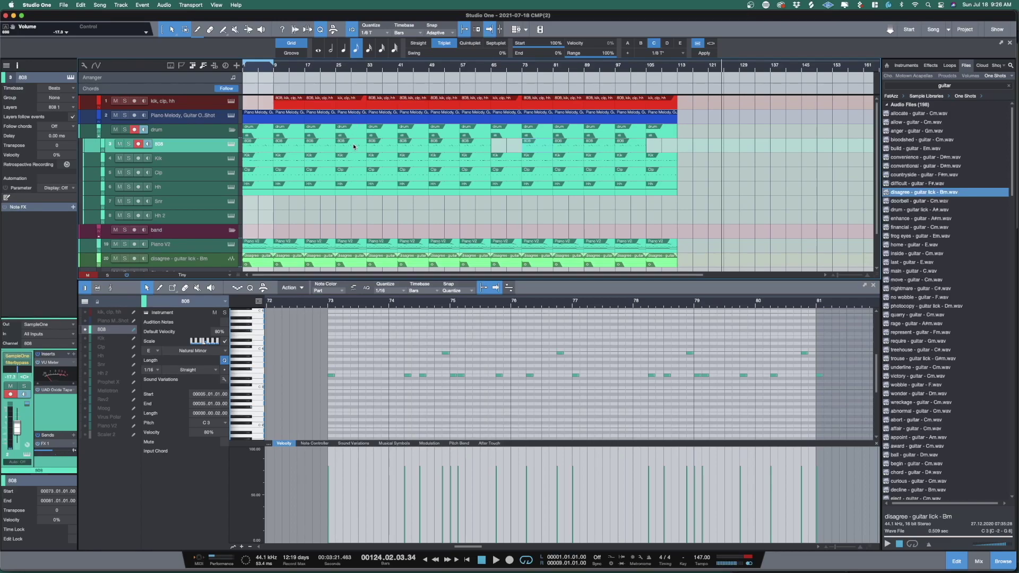
Move the selected drum parts to start at bar 9 and shrink the track heights.
left_click(352, 144)
left_click_drag(240, 152, 670, 106)
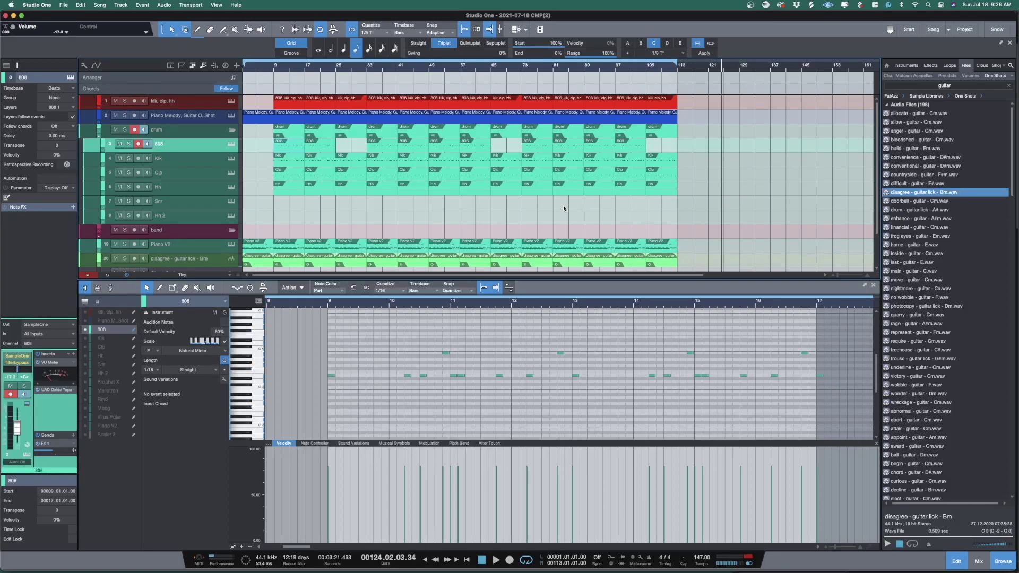
key("alt+w")
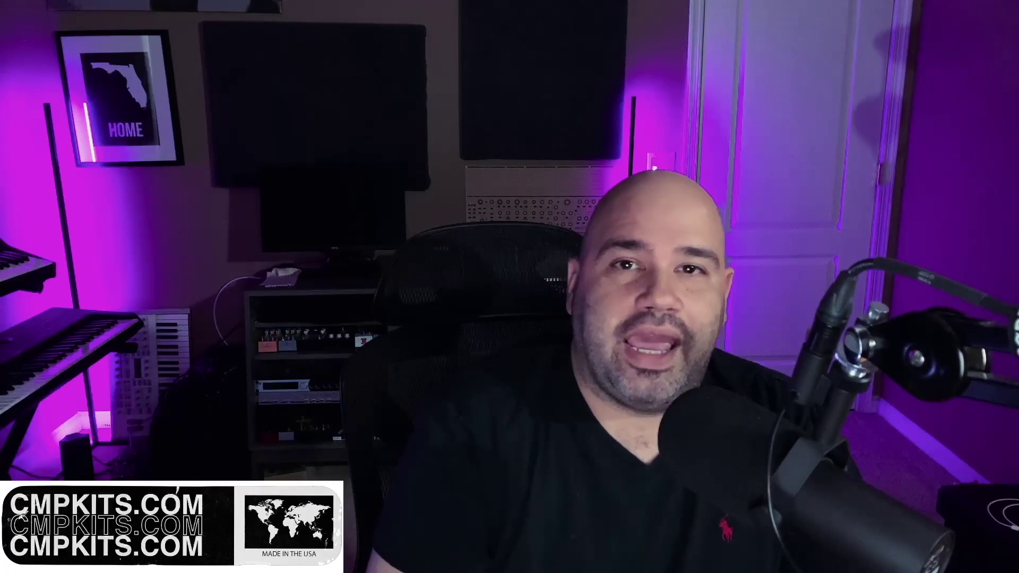